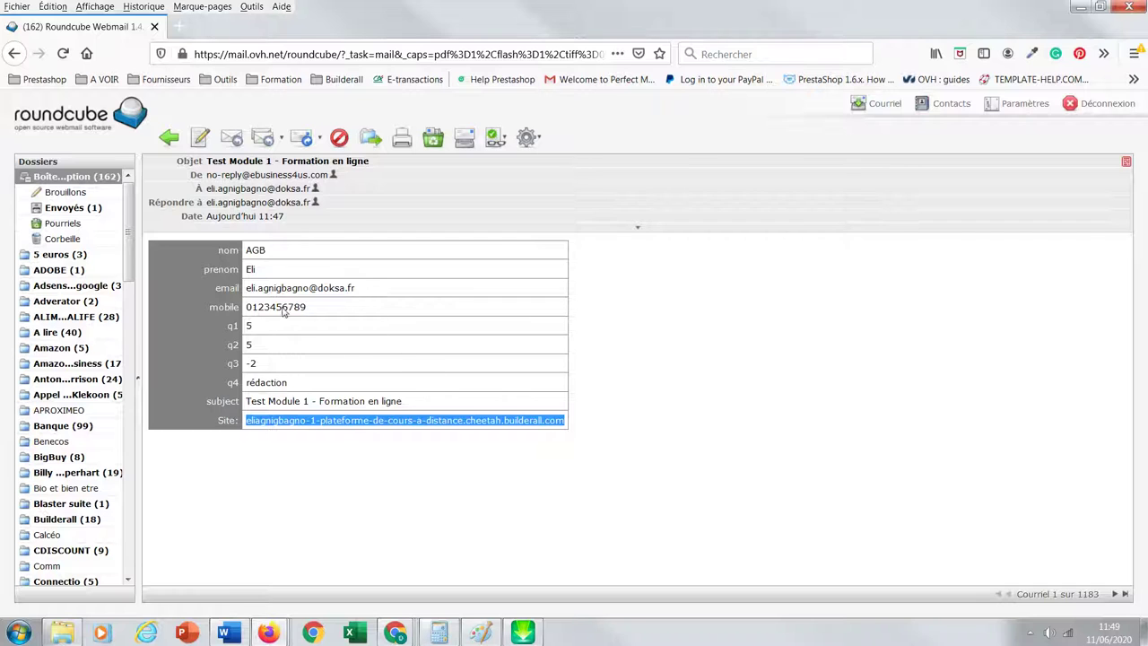
Switch to the Builderall CRM window and display the steps of the origin "Modules de formation à distance"
click(658, 408)
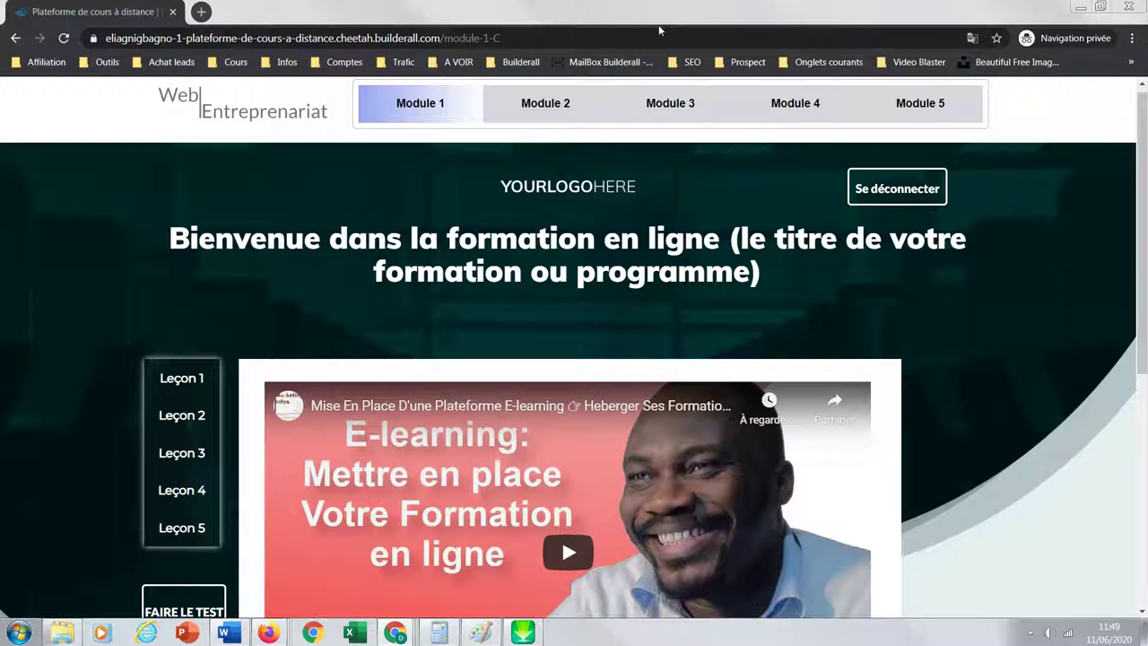
key(alt+Tab)
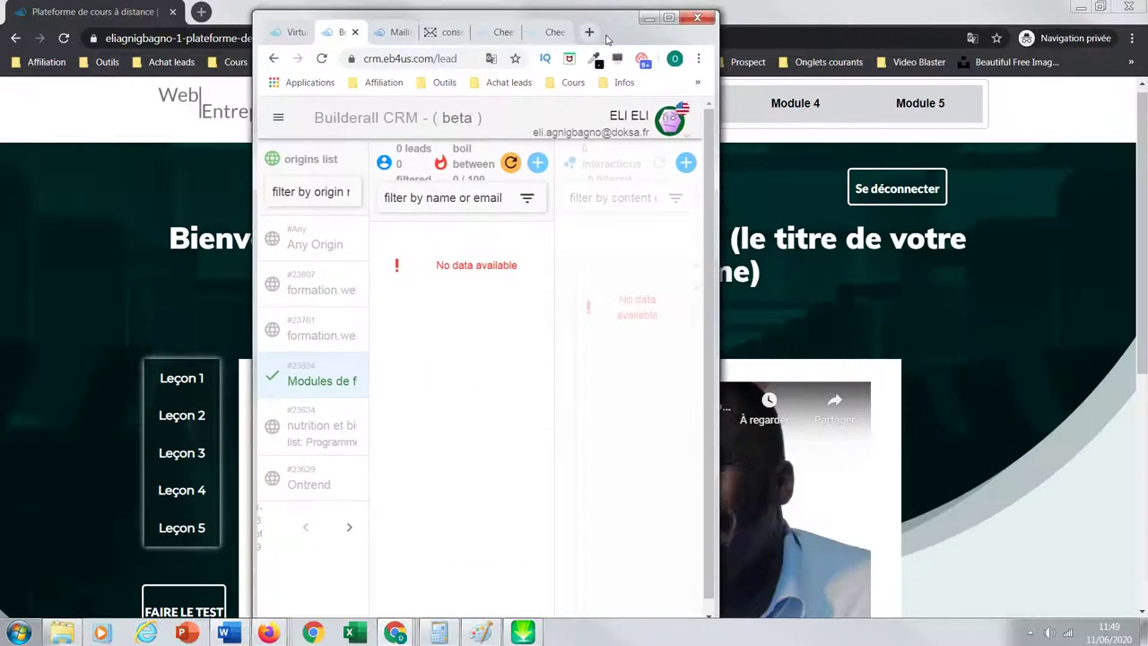
click(667, 8)
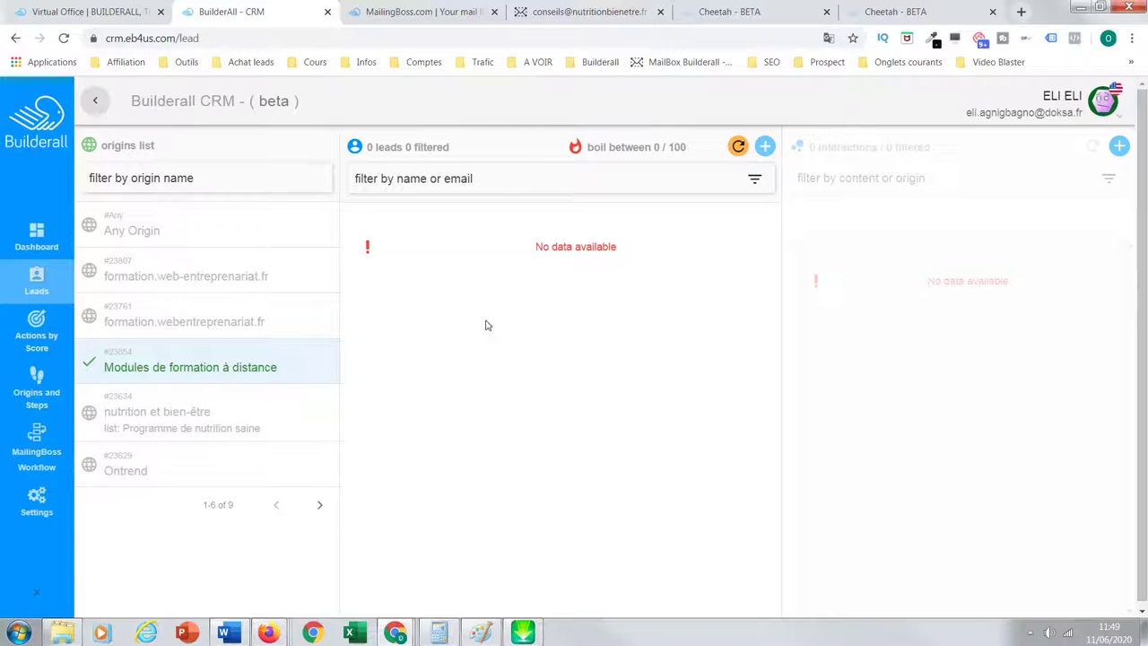
click(36, 399)
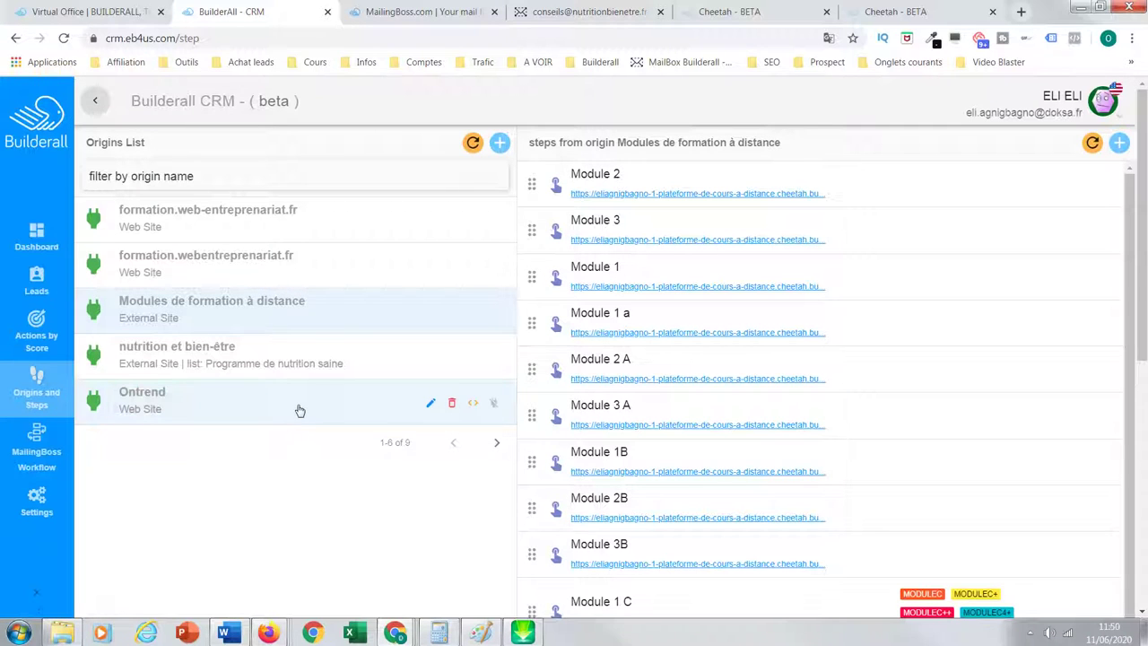
click(200, 314)
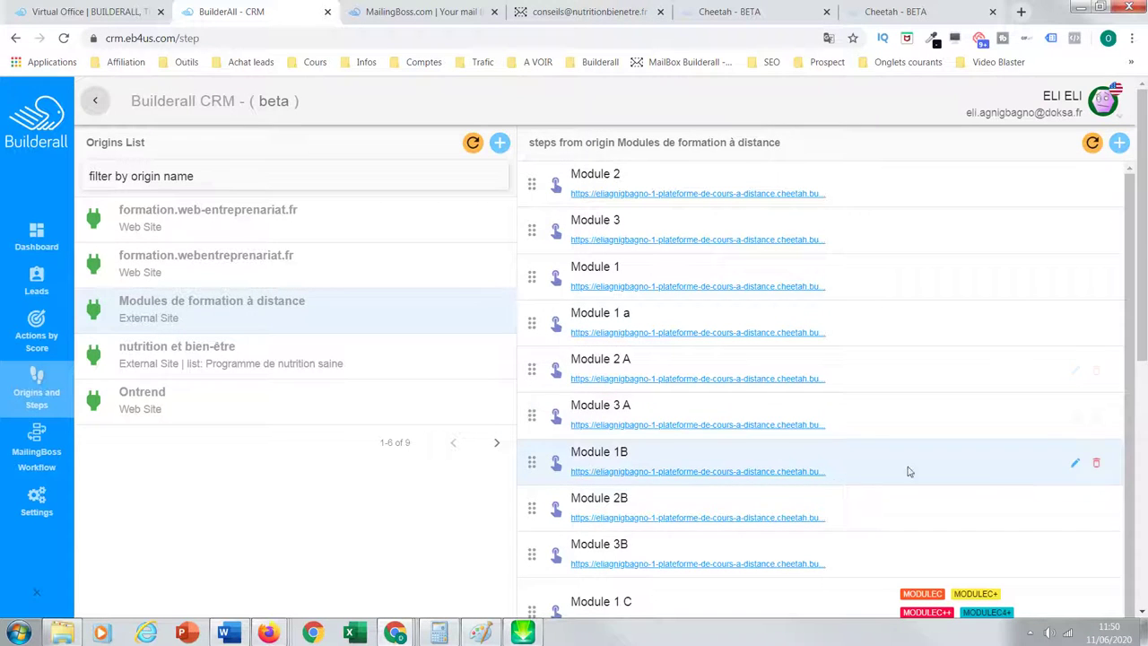
Review the tags, time intervals and actions of the Module 1 C step, and save the step
scroll(746, 395, down, 3)
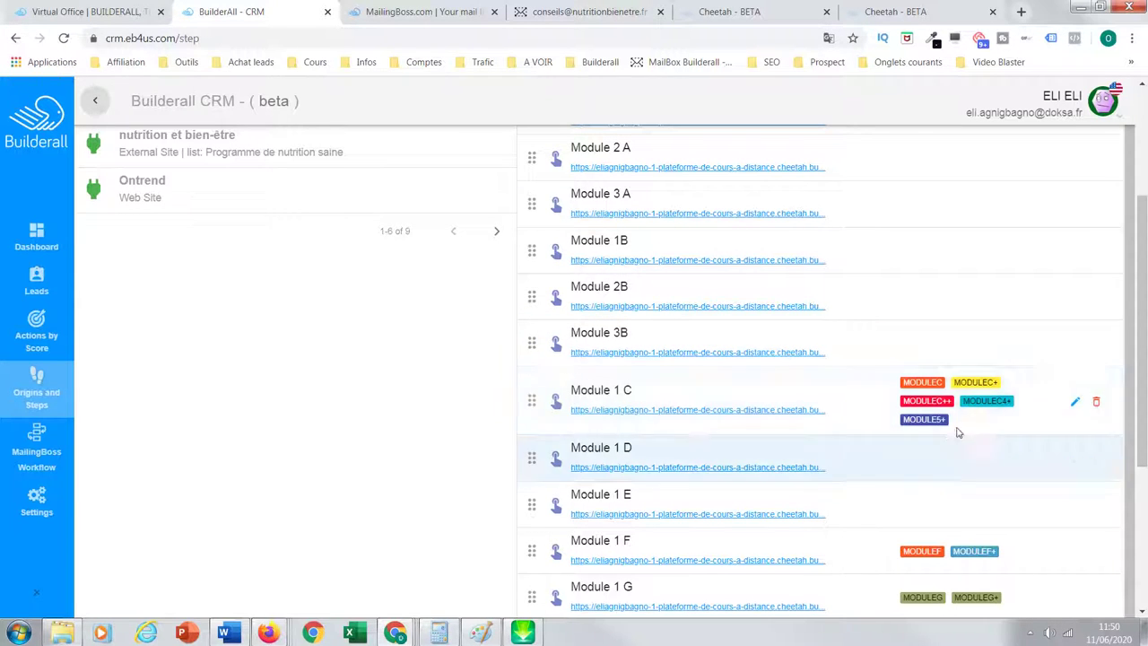
click(1074, 403)
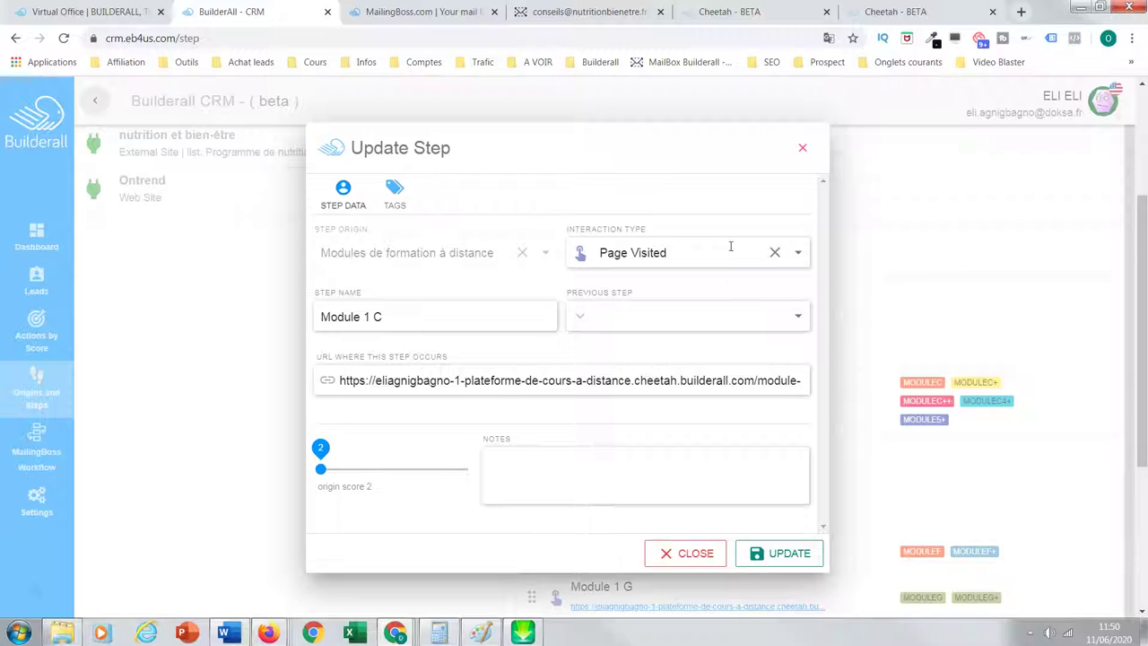
click(395, 196)
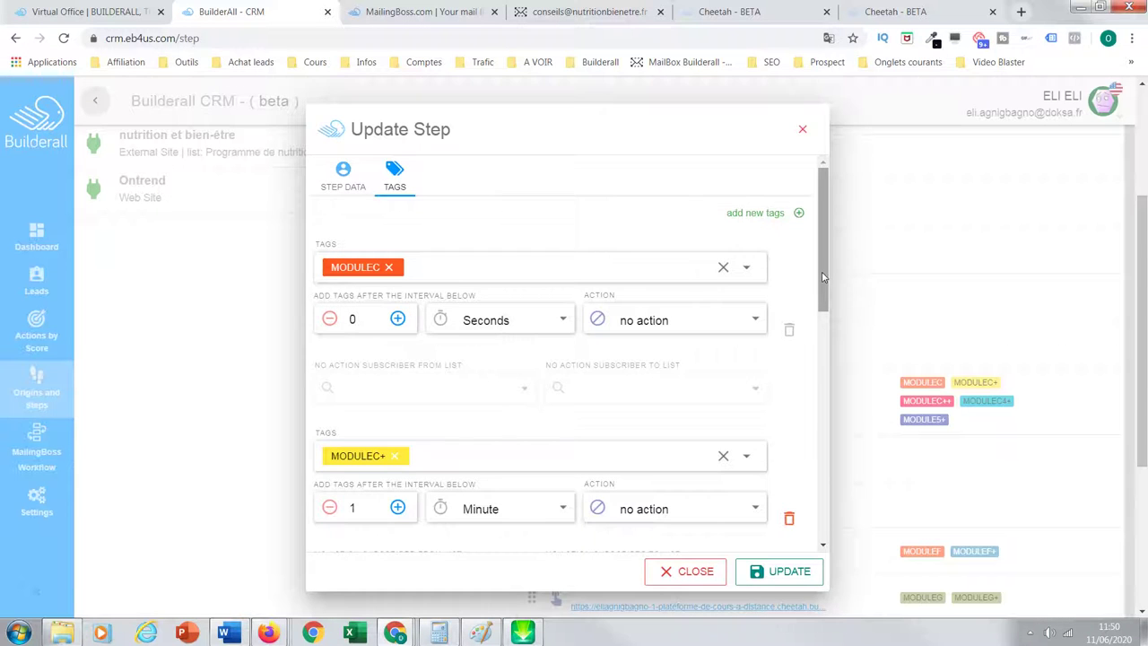
scroll(822, 303, down, 1)
scroll(821, 303, down, 3)
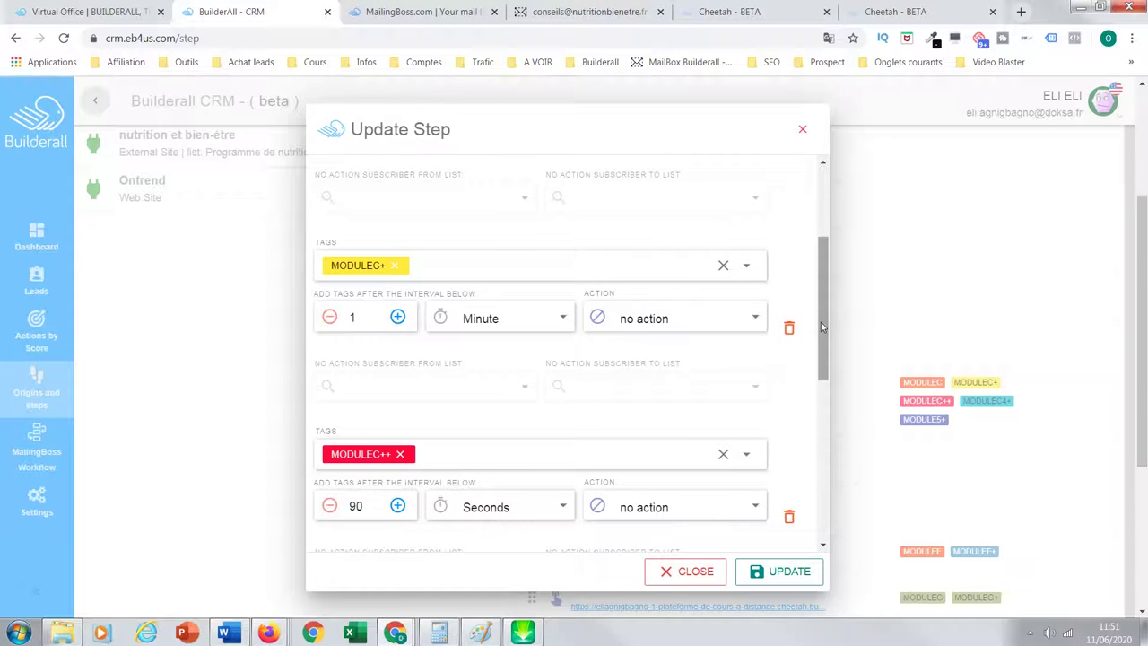
scroll(821, 322, down, 3)
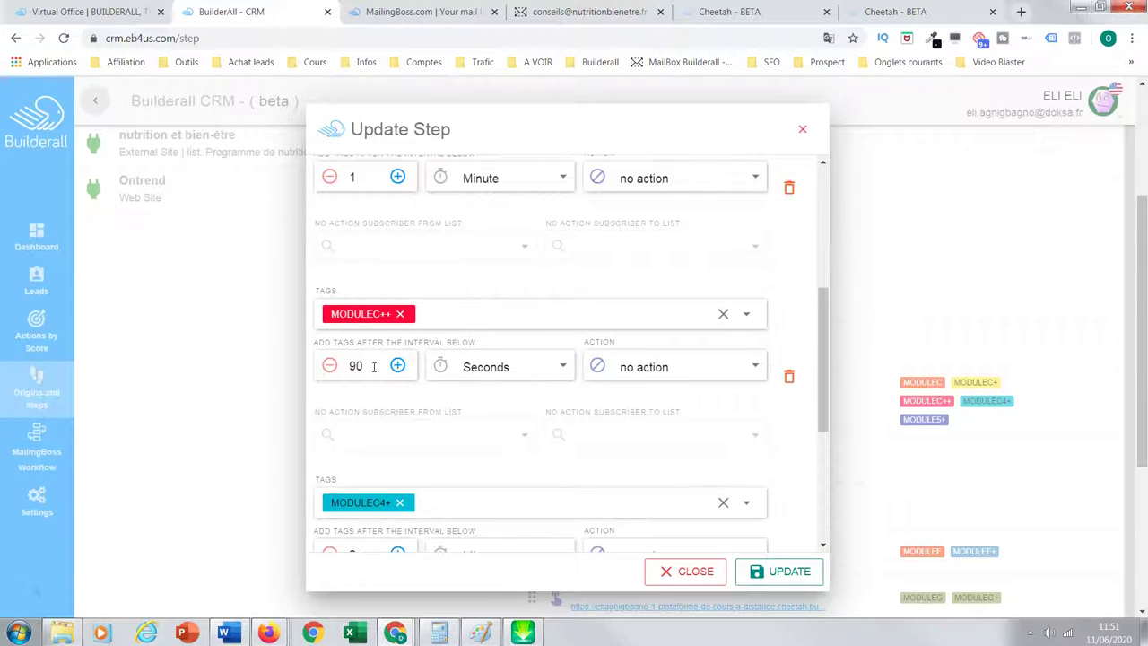
scroll(819, 446, down, 3)
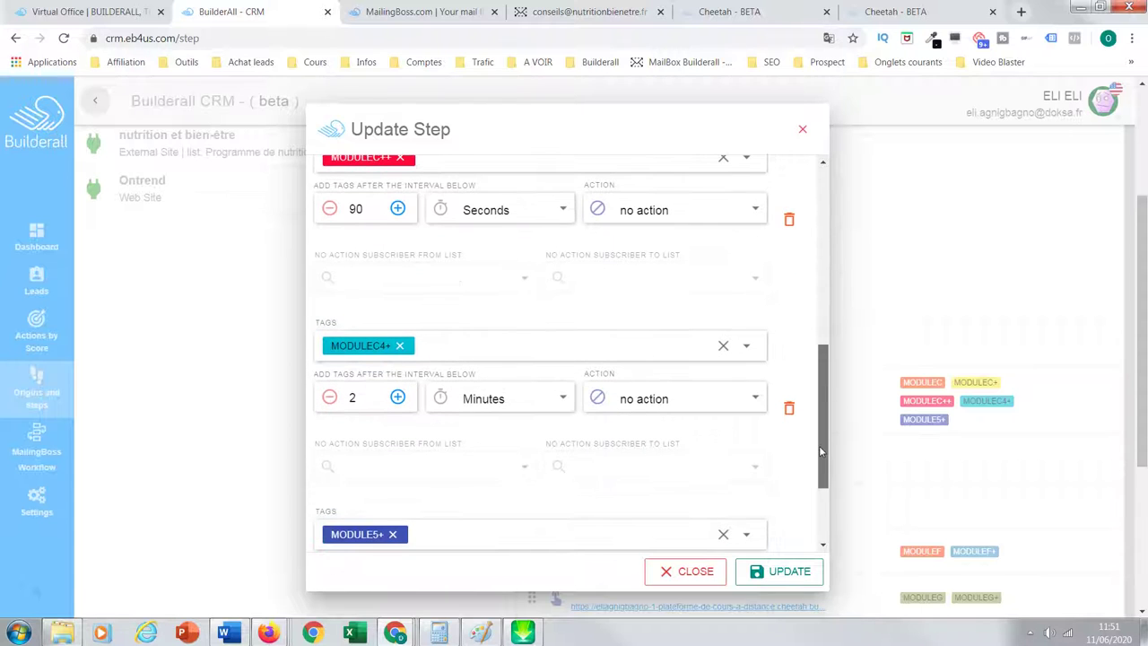
drag(821, 471, 821, 531)
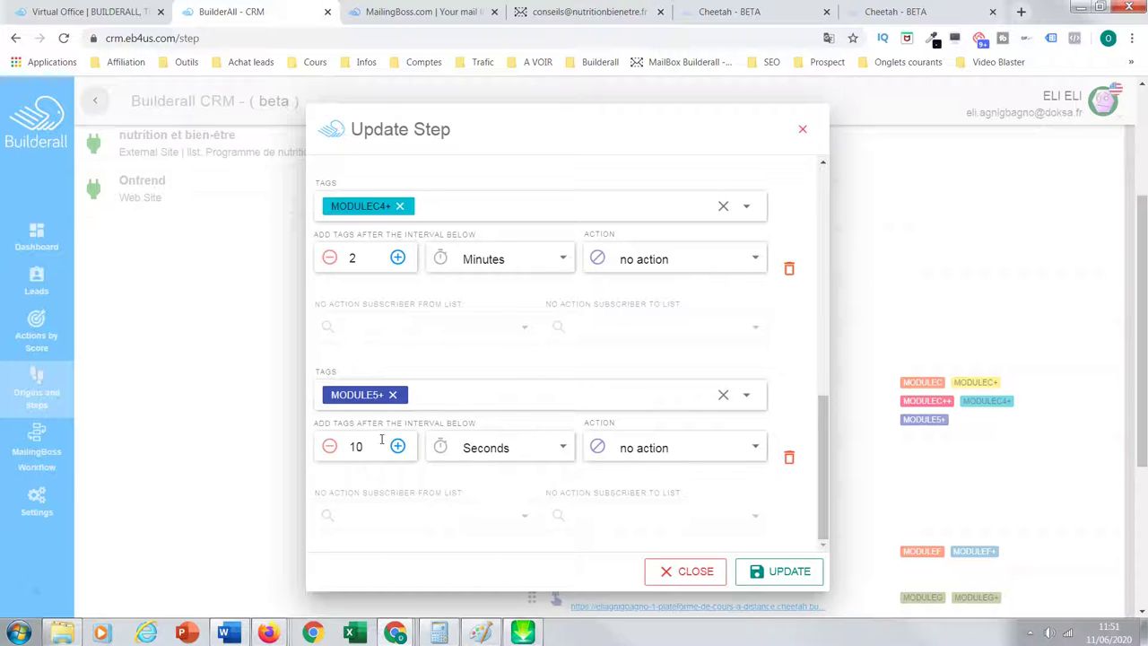
drag(824, 516, 812, 264)
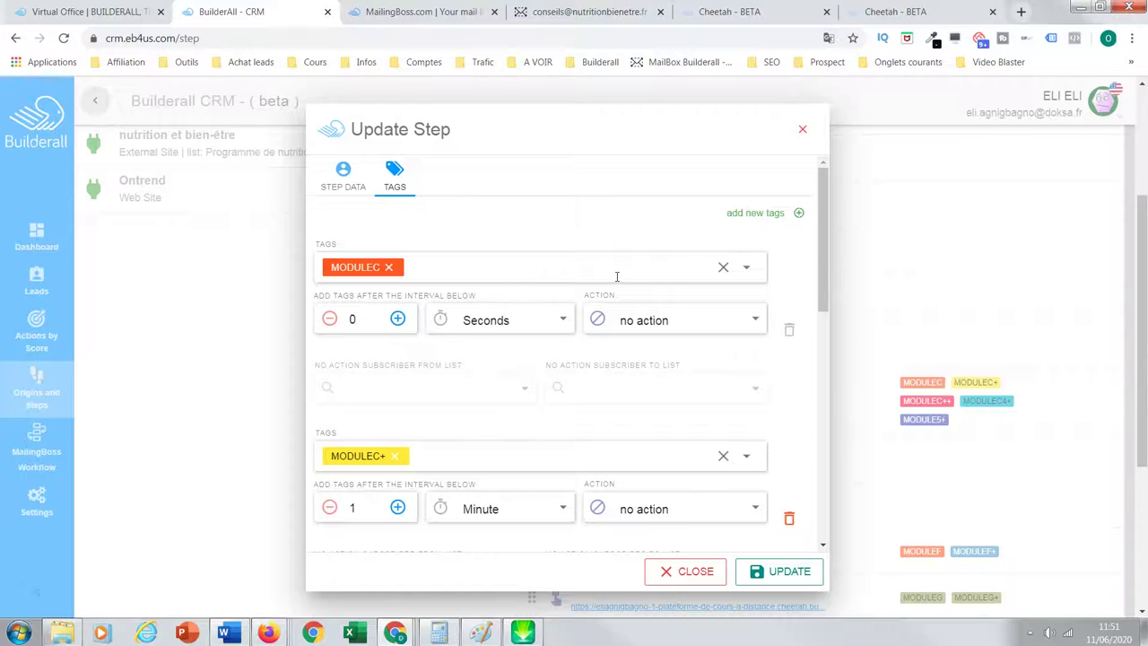
click(793, 569)
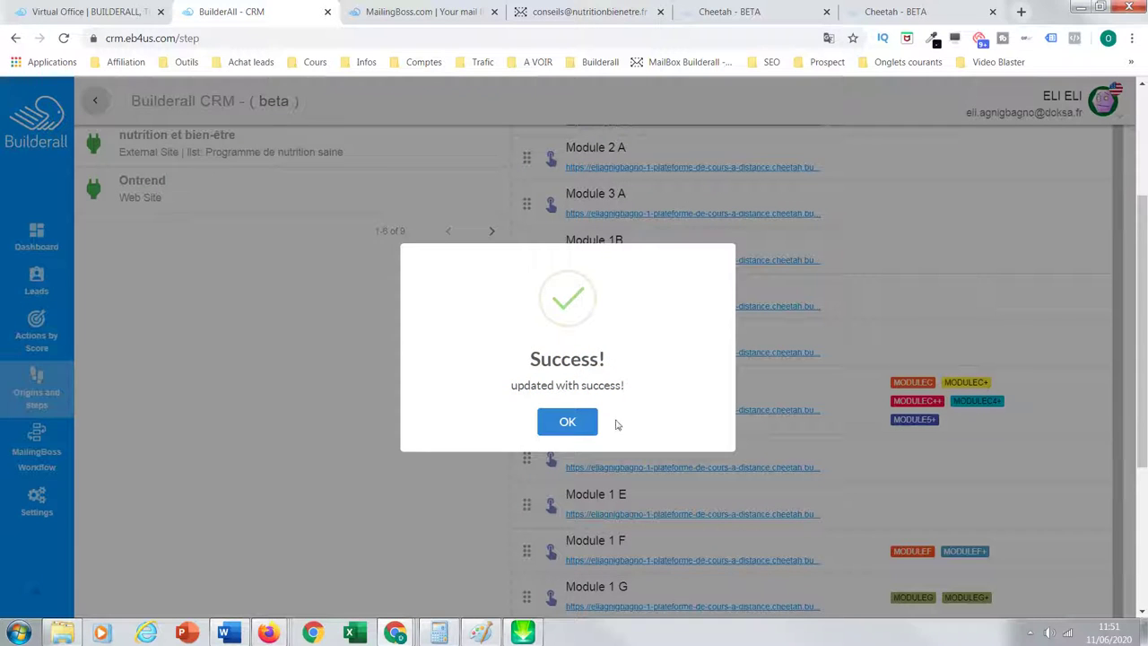
click(565, 422)
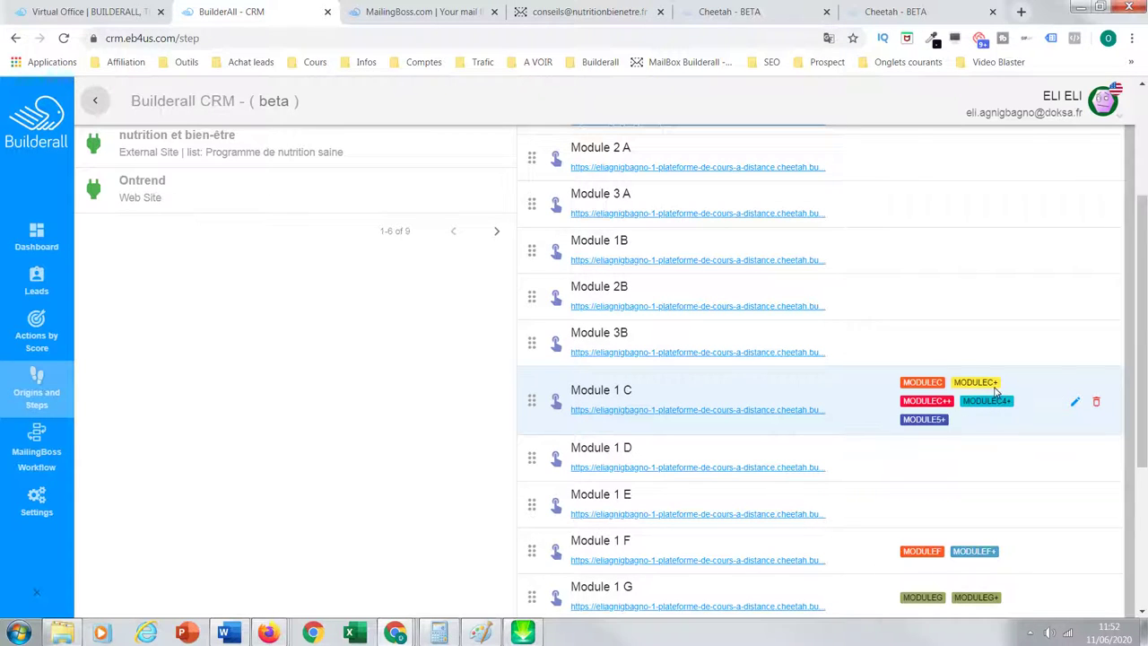
Delete the existing lead from the "Modules de formation à distance" leads and refresh the leads list
click(39, 296)
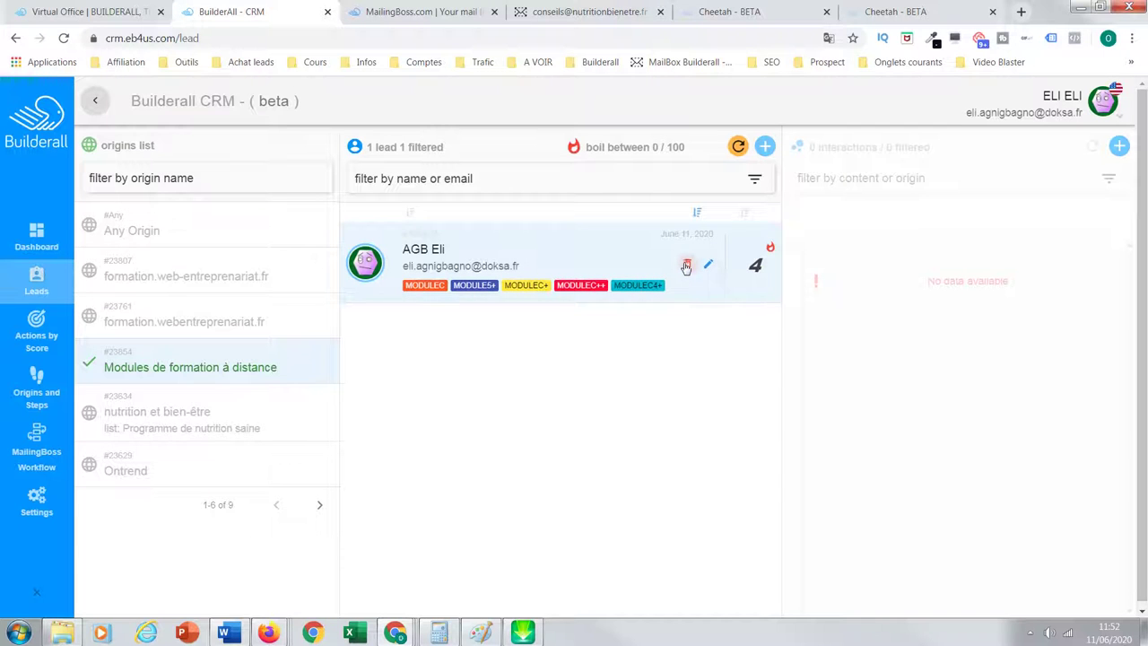
click(687, 267)
click(531, 436)
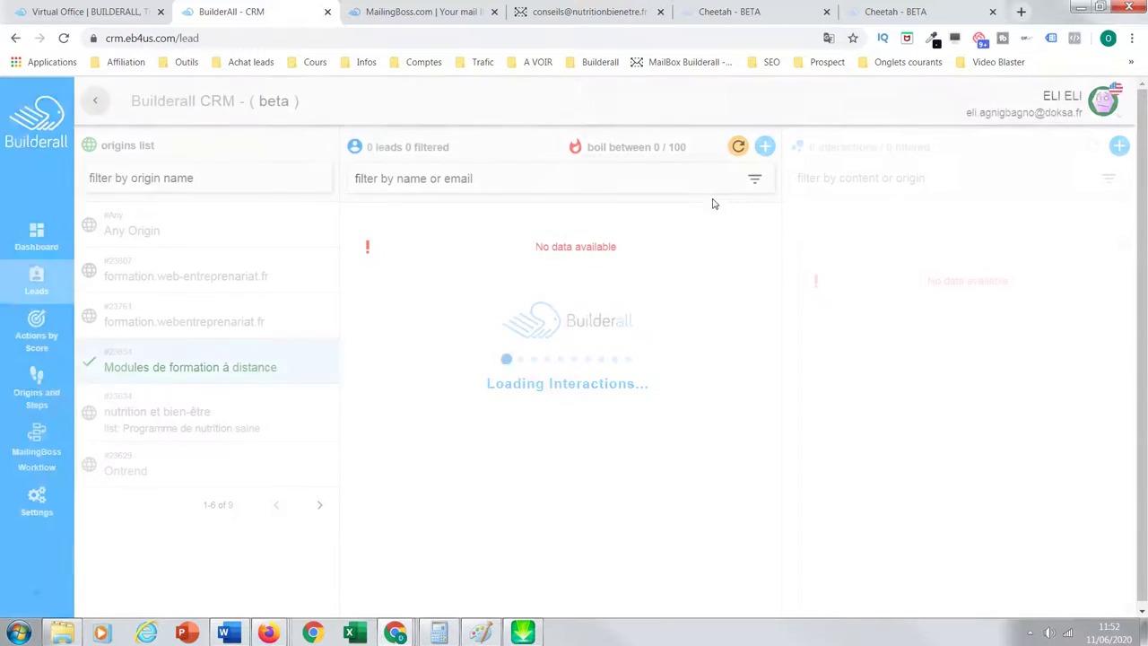
click(737, 148)
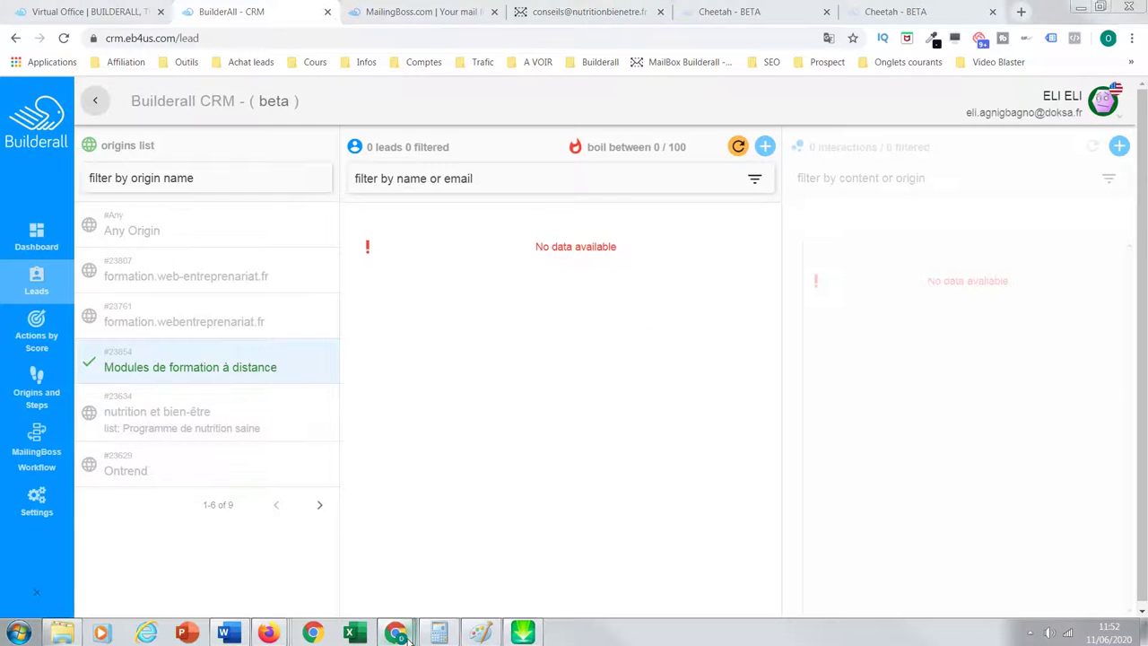
Switch to the private-browsing window with the course platform and log out of the member account
mouse_move(395, 632)
click(626, 565)
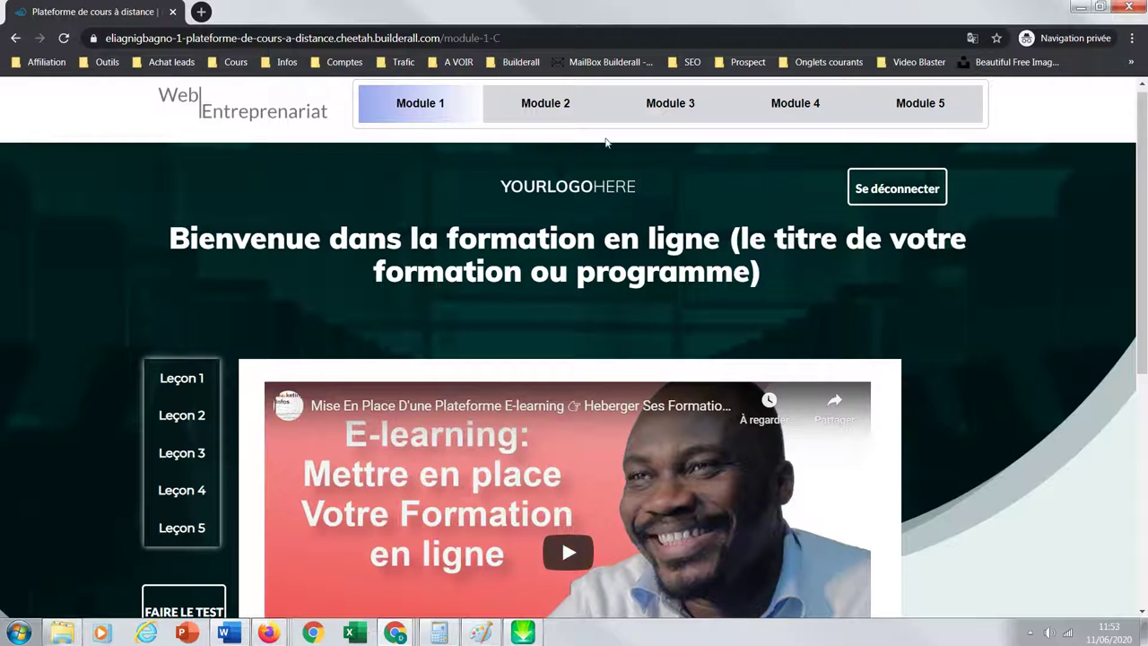
click(879, 199)
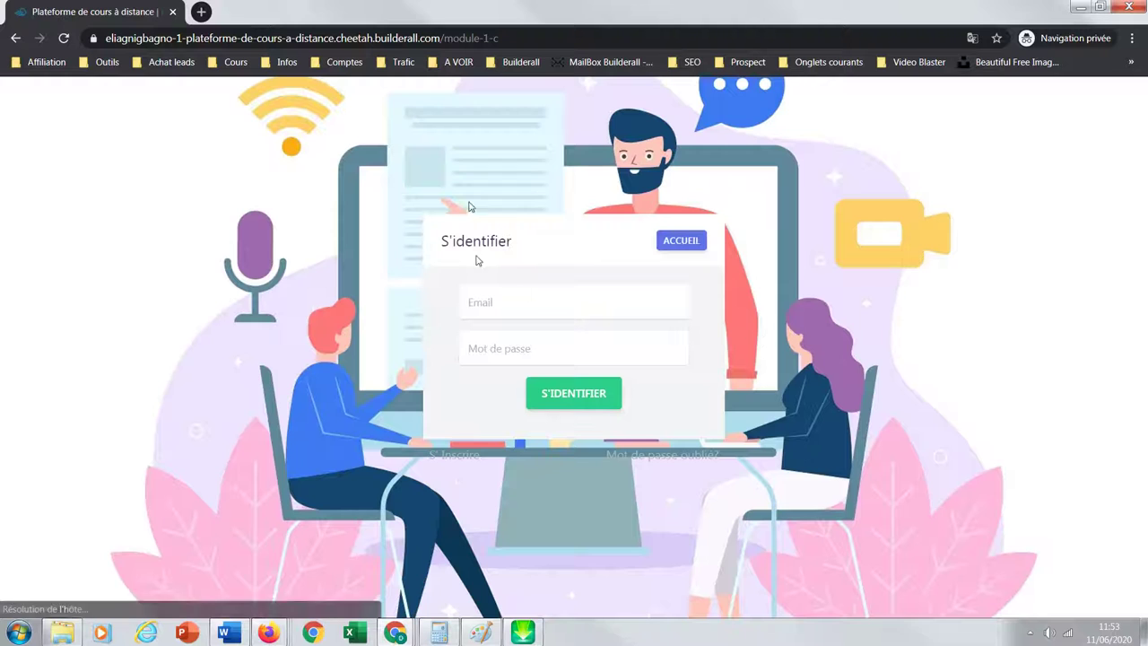
Return to the CRM leads and refresh the list repeatedly to check which tags the lead receives
key(super+Down)
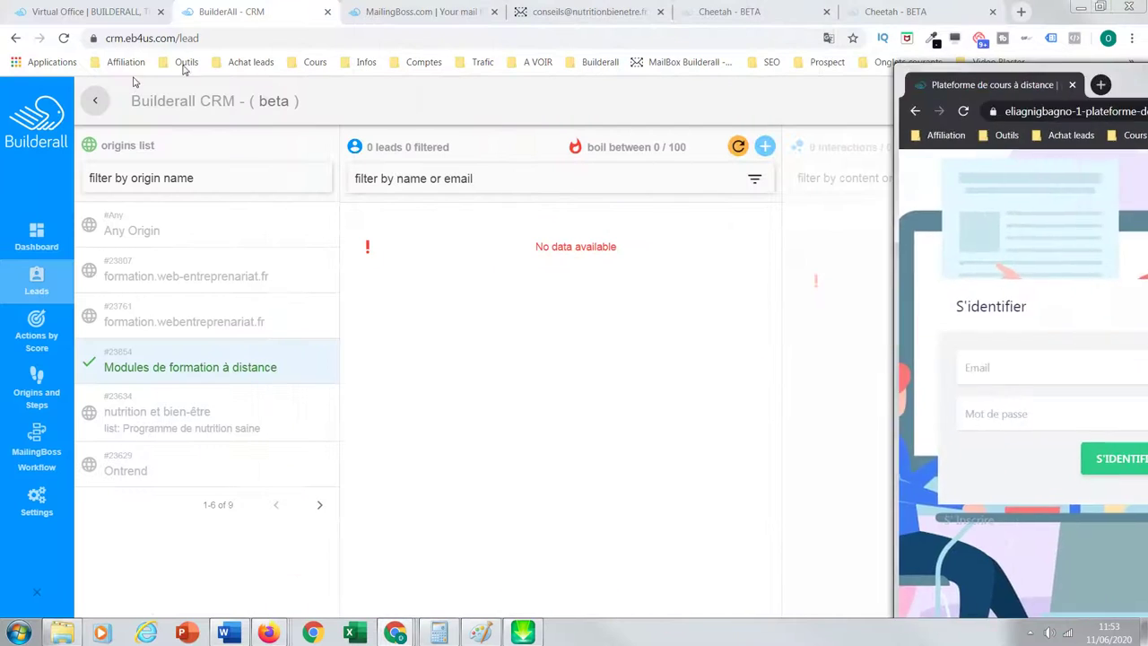
click(738, 146)
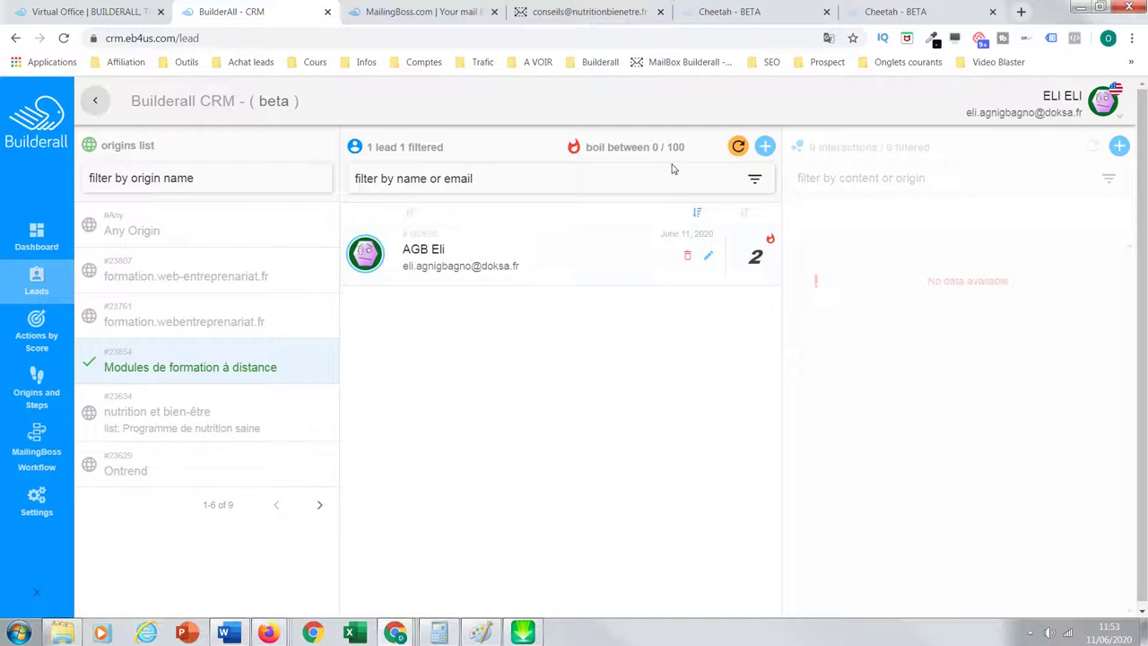
click(739, 146)
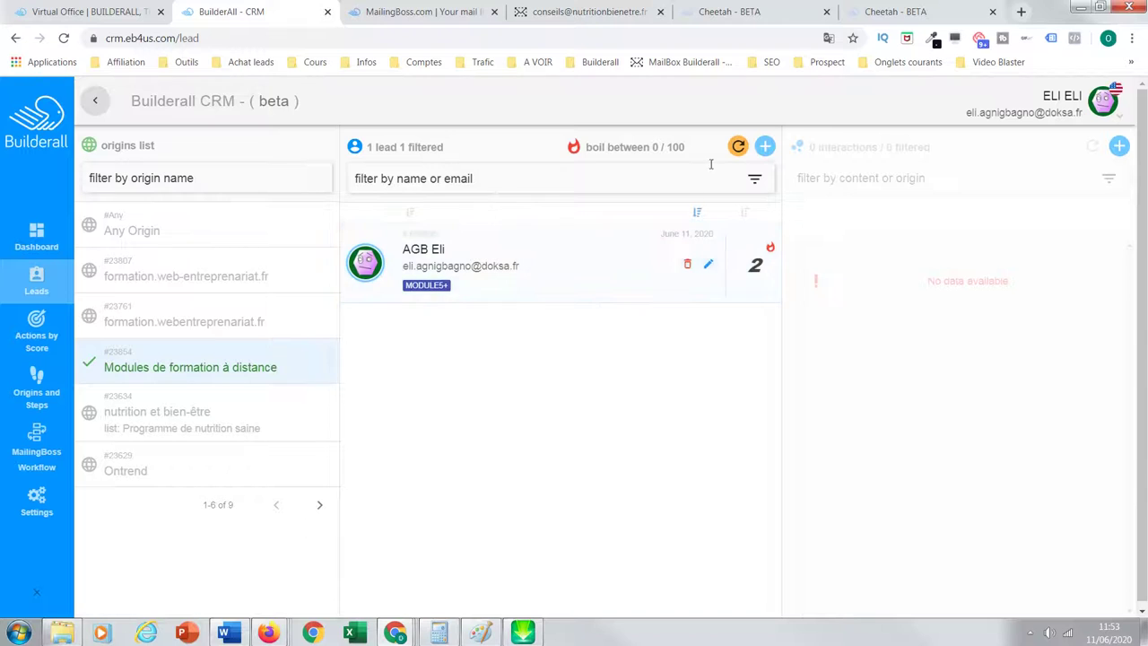
click(738, 151)
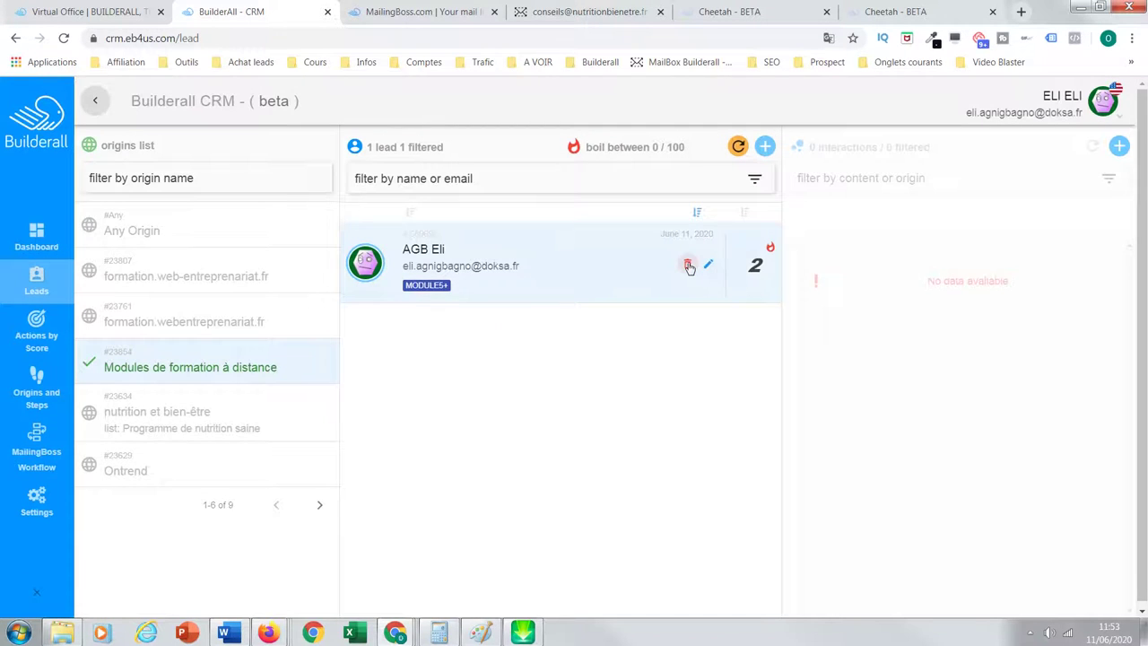
Remove the lead tagged MODULE5+ and refresh the leads list
click(688, 265)
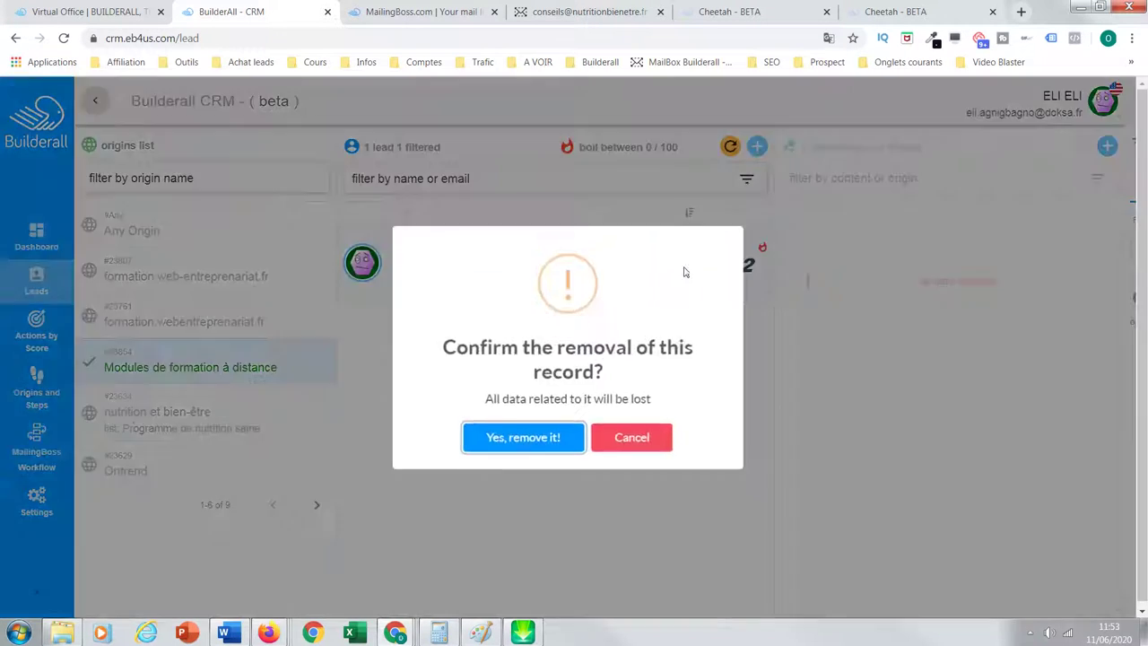
click(542, 439)
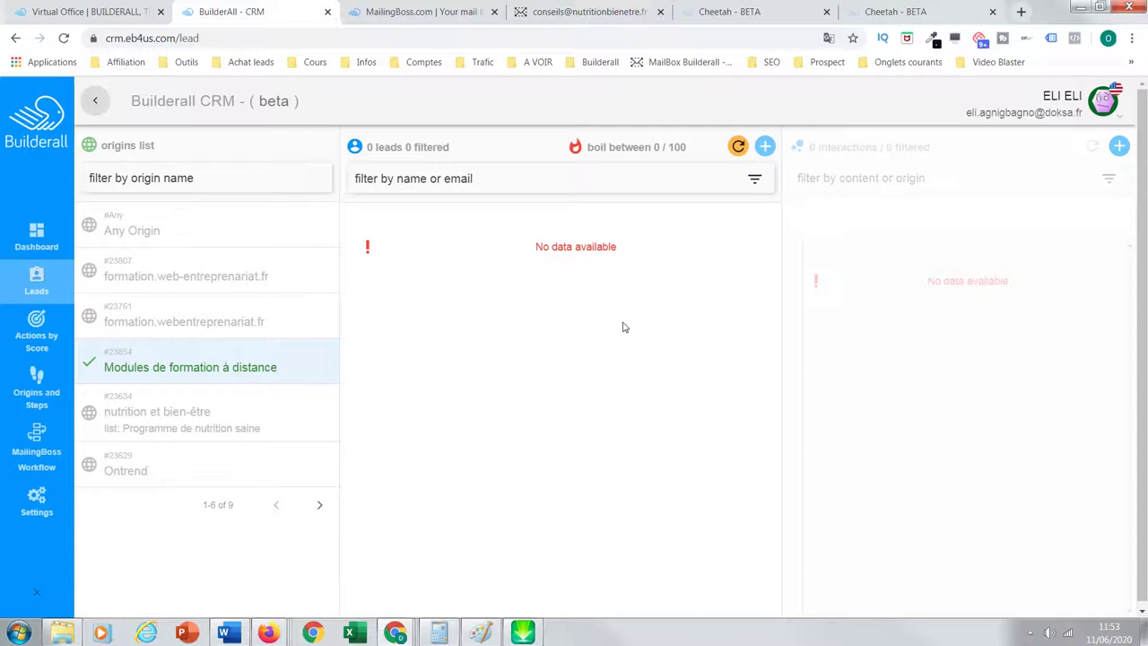
click(738, 146)
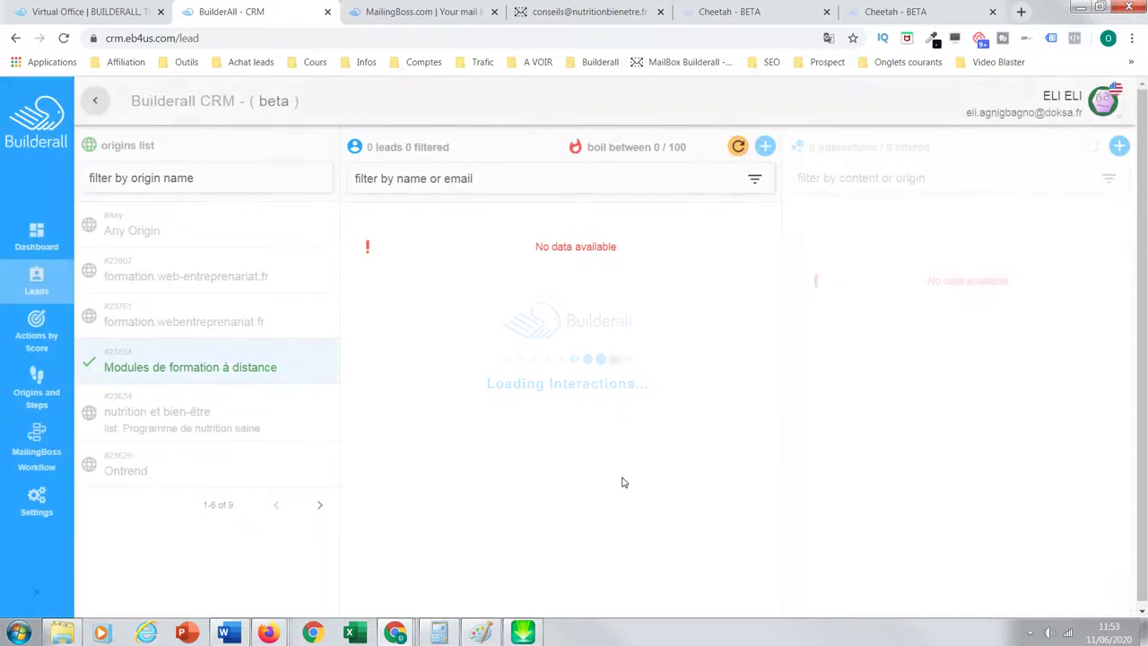
click(738, 147)
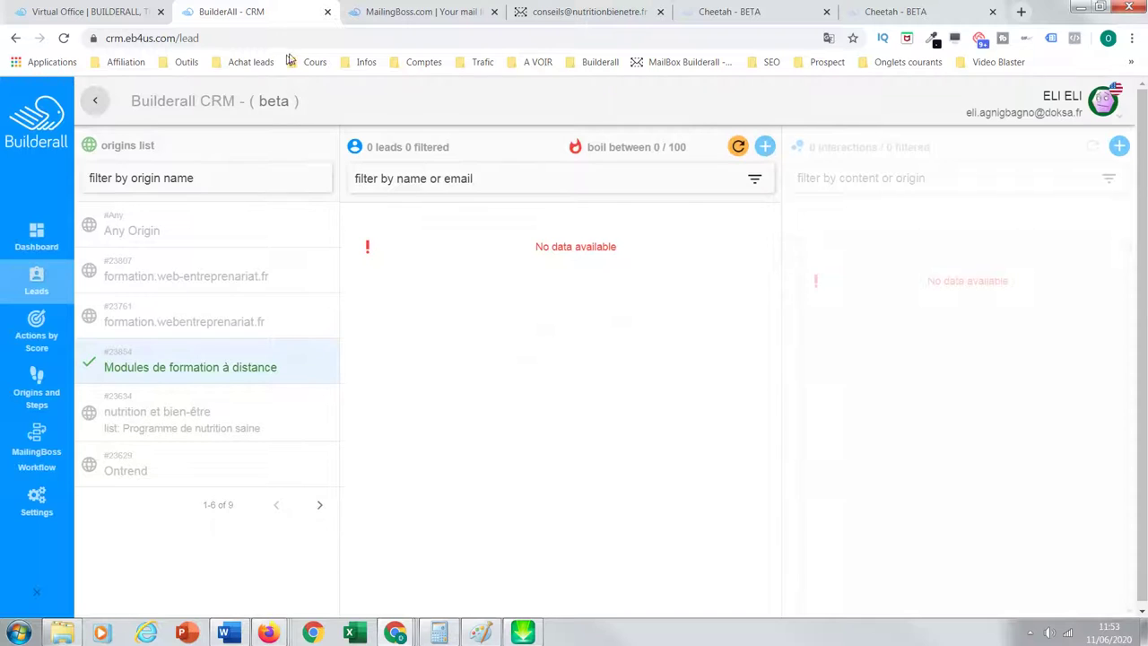
Bring the course platform window to the front, maximize it, and log in with the member's e-mail and account password
key(alt+Tab)
drag(684, 22, 617, 24)
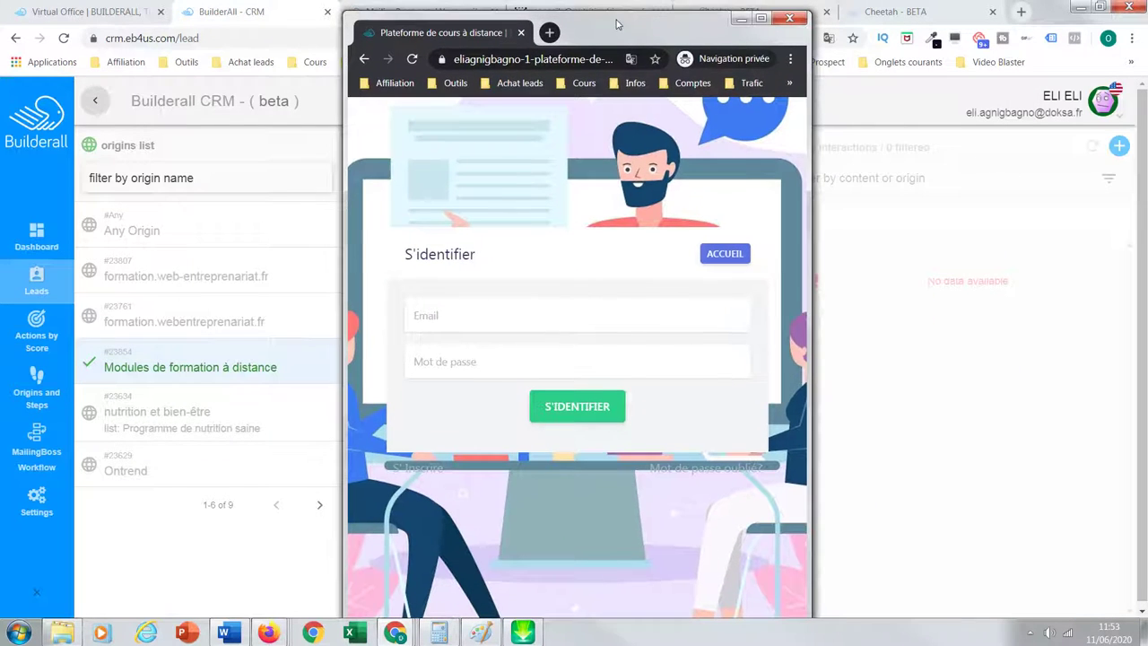
click(760, 18)
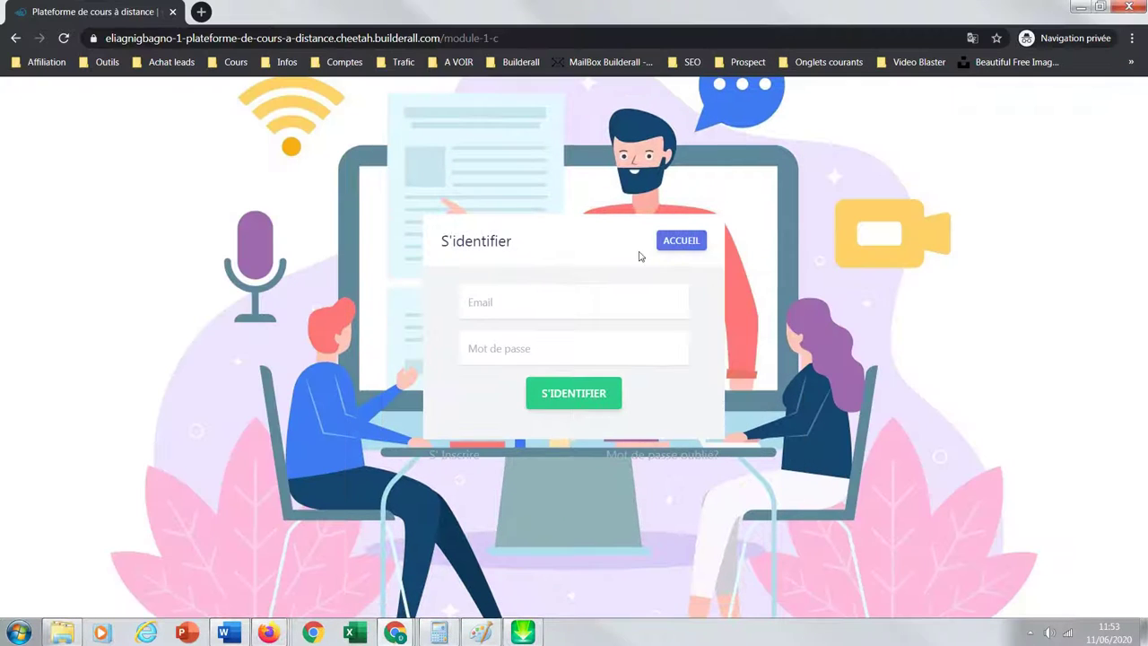
click(555, 298)
click(552, 350)
drag(583, 297, 439, 303)
key(BackSpace)
click(512, 303)
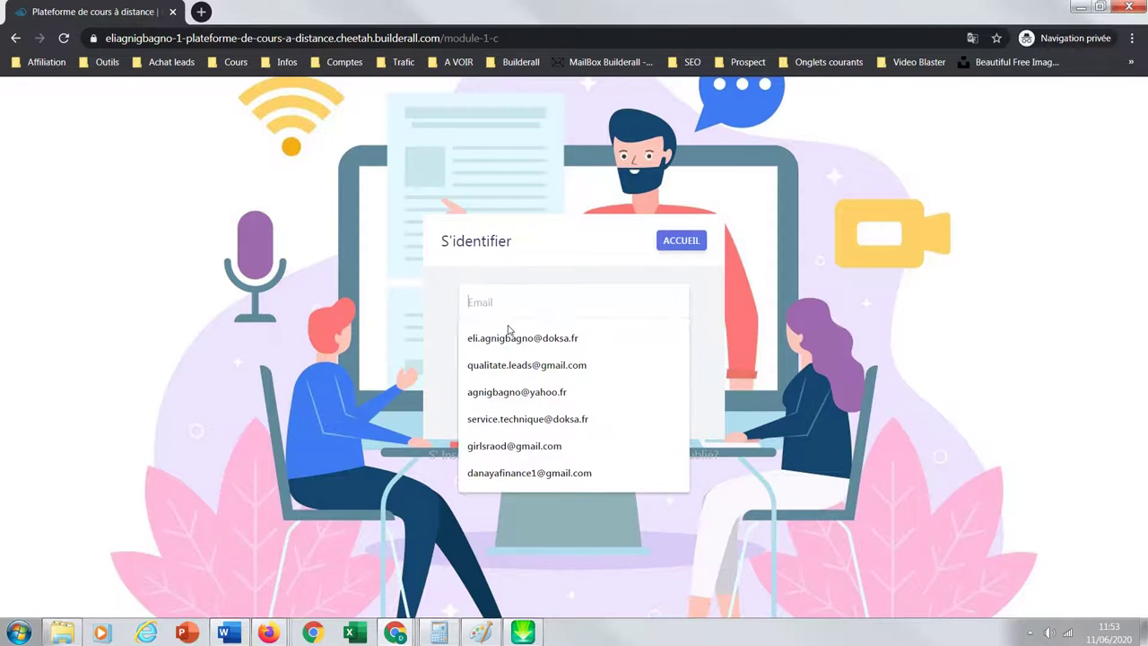
click(508, 333)
click(496, 349)
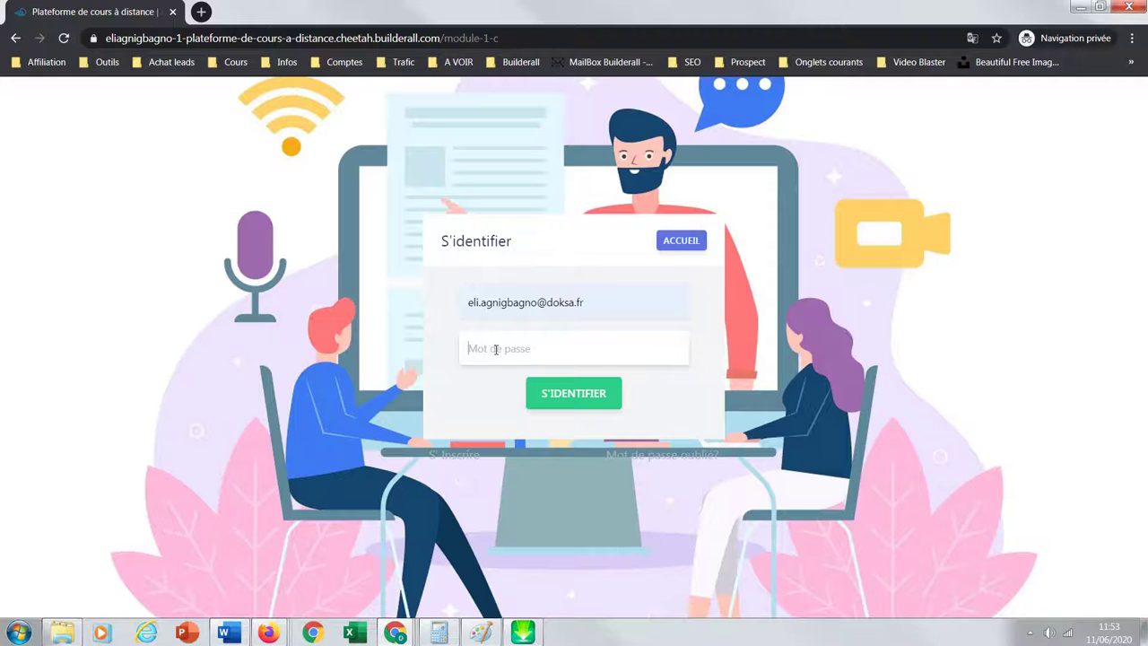
text(••)
click(562, 392)
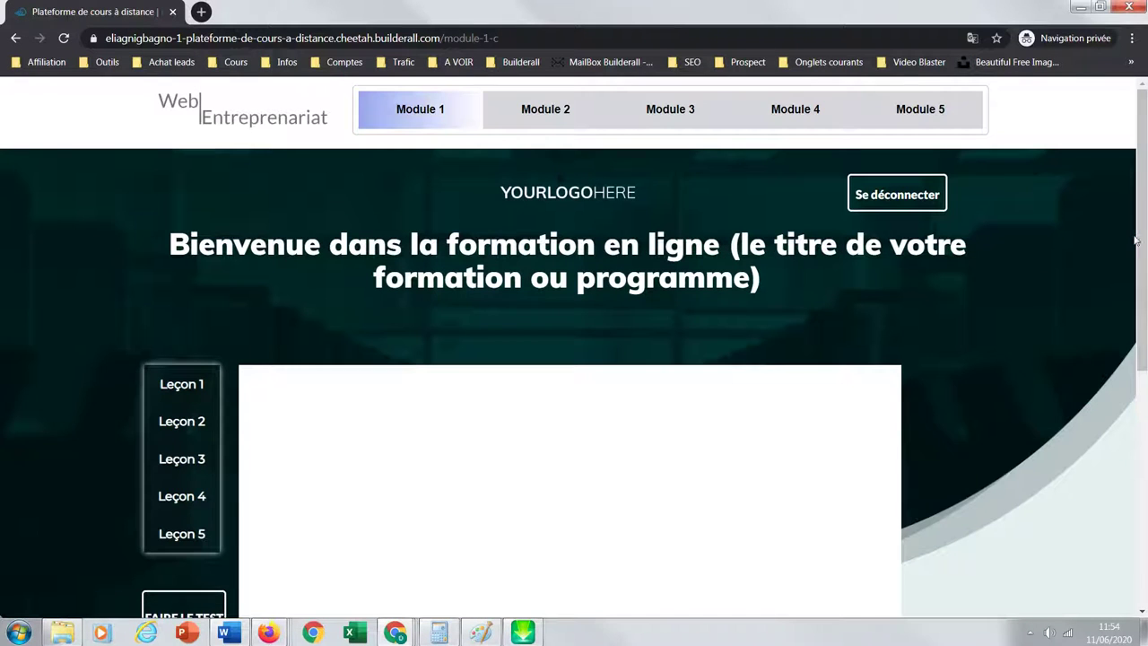
Look over the Module 1 lesson page and switch back to the CRM leads list
scroll(1143, 216, down, 3)
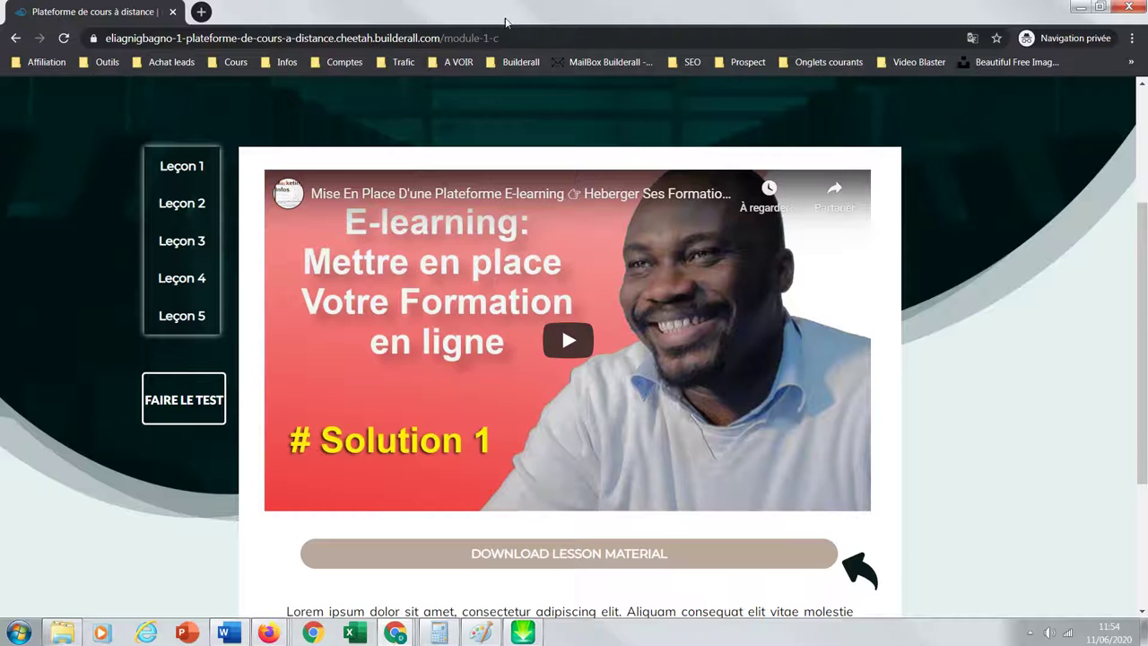
drag(482, 18, 1147, 18)
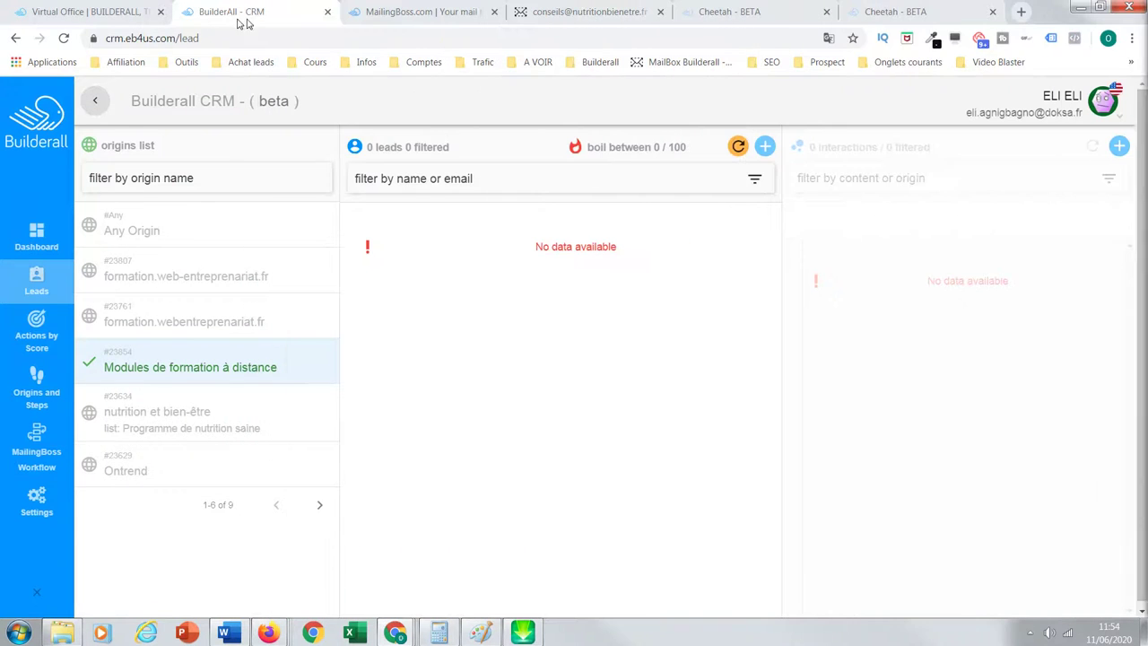
Refresh the leads of the "Modules de formation à distance" origin at intervals to check which time-delayed tags the lead receives
click(737, 146)
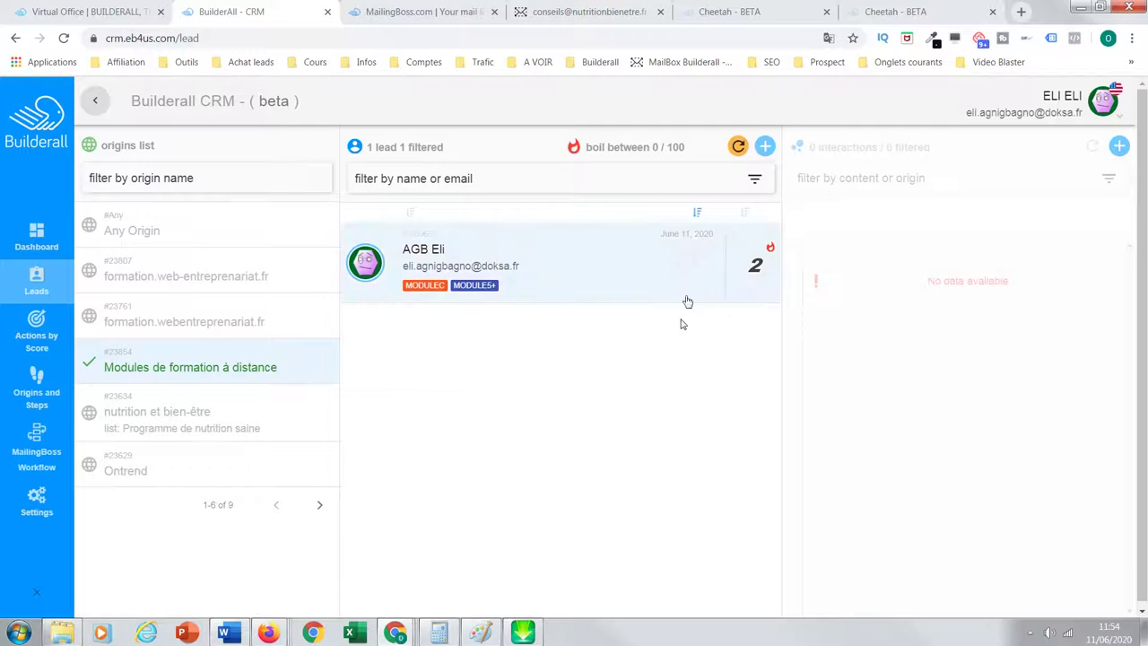
click(739, 149)
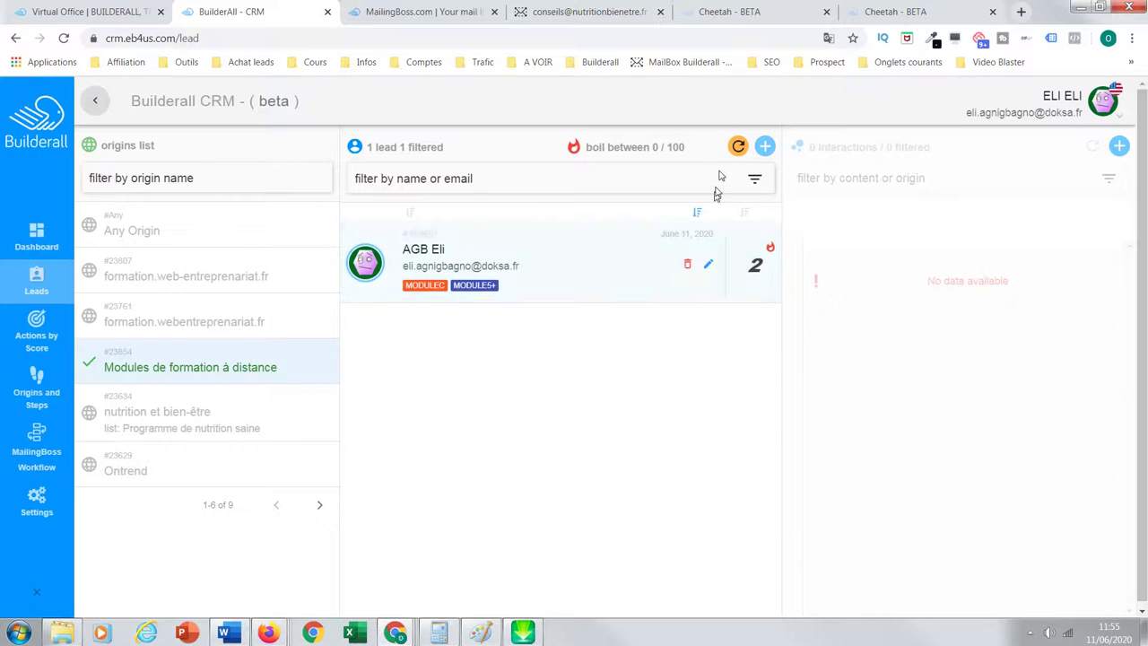
click(737, 146)
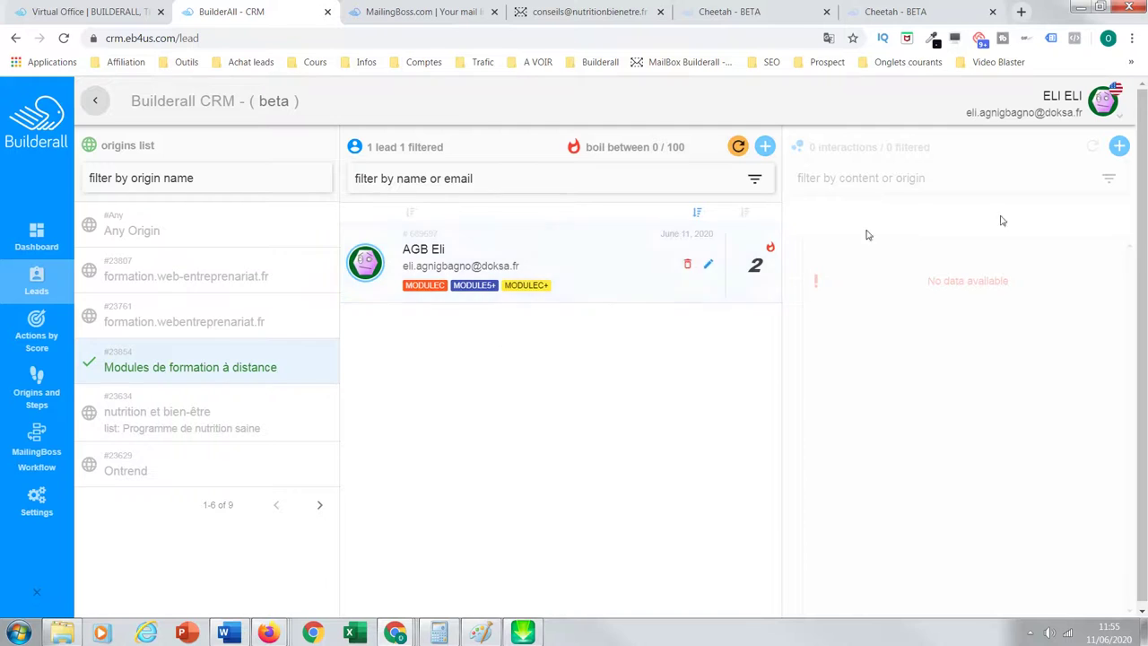
click(737, 146)
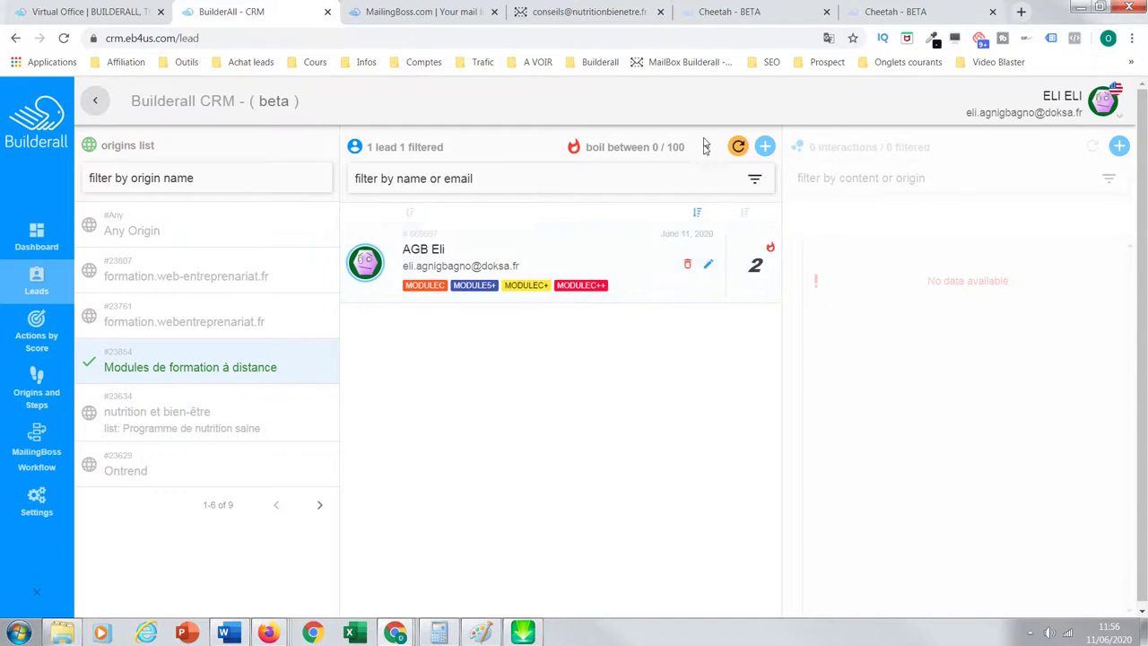
click(738, 146)
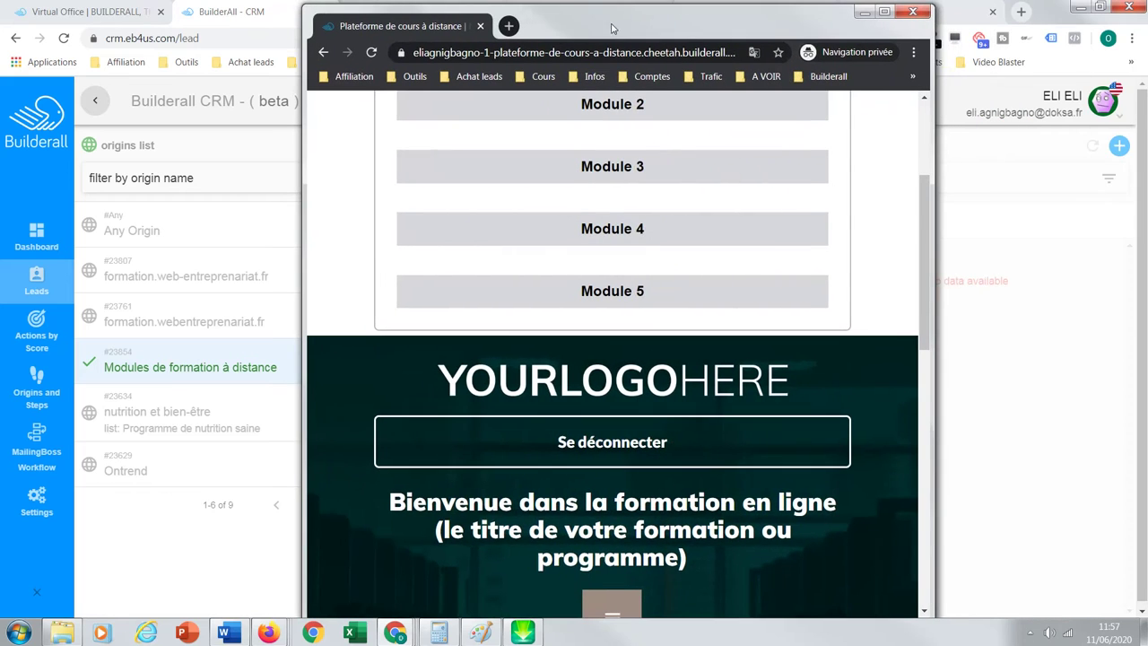
Bring back the course platform window and maximize it to view the Module 1 C lesson page
click(884, 11)
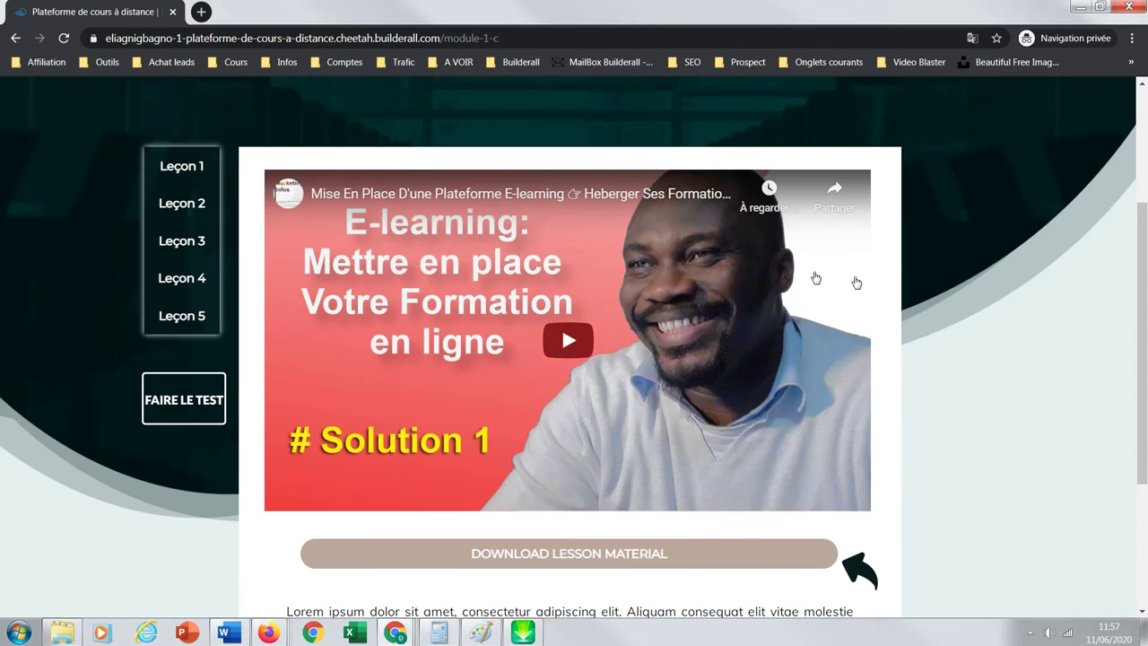